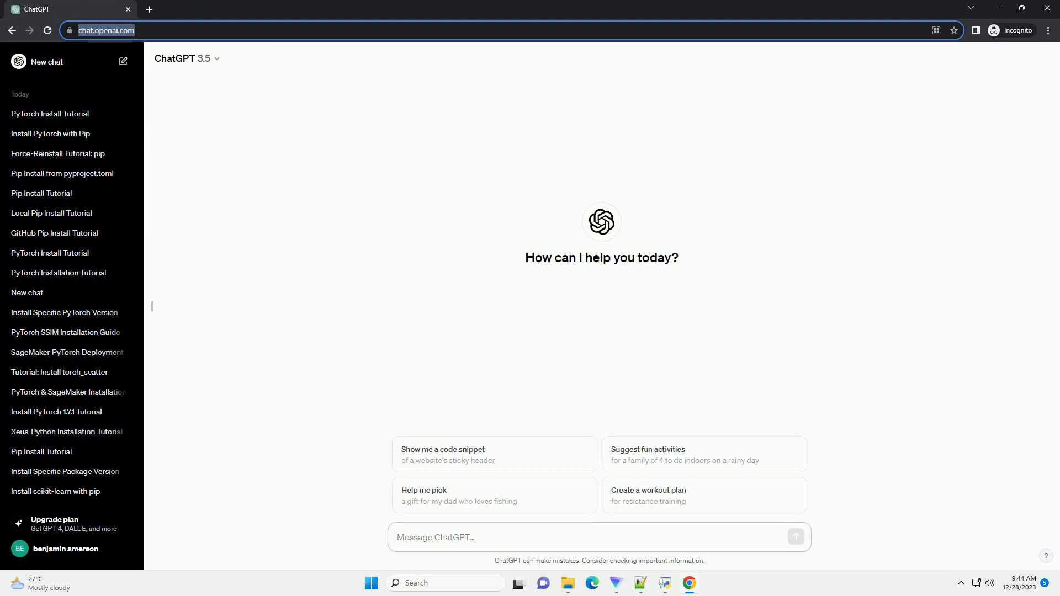
text(write an informative tutorial about install pytorch using pip windows with code example)
Step: Send ChatGPT the prompt asking for a Windows pip PyTorch installation tutorial with code examples
key(Return)
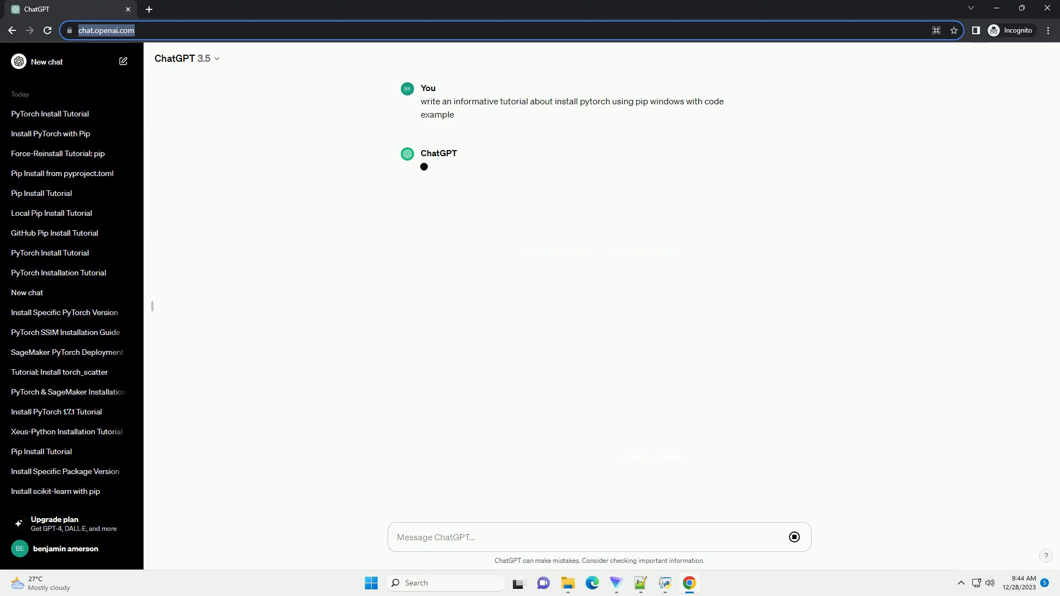